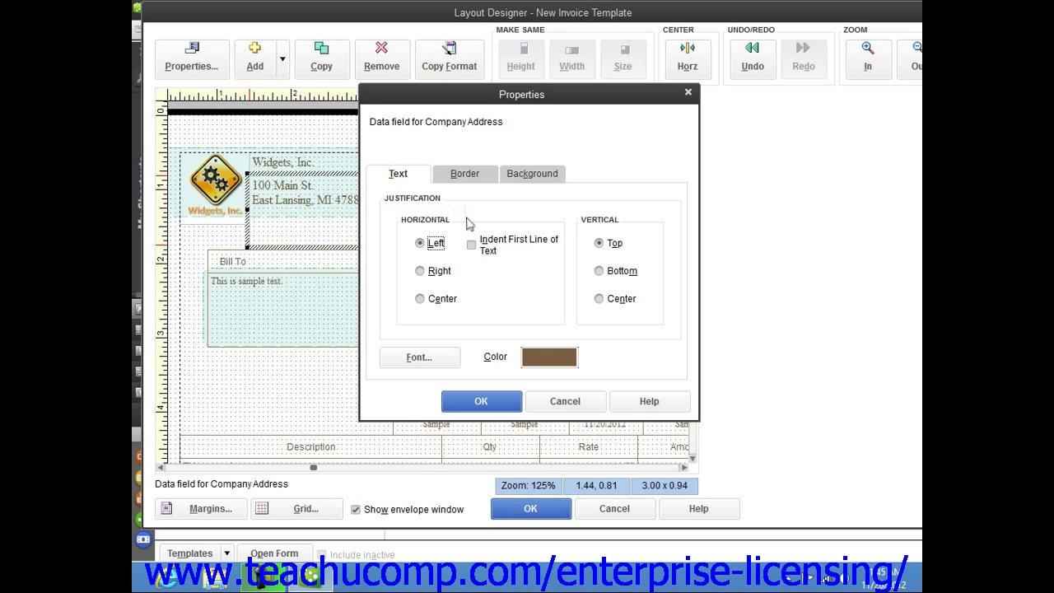
click(481, 174)
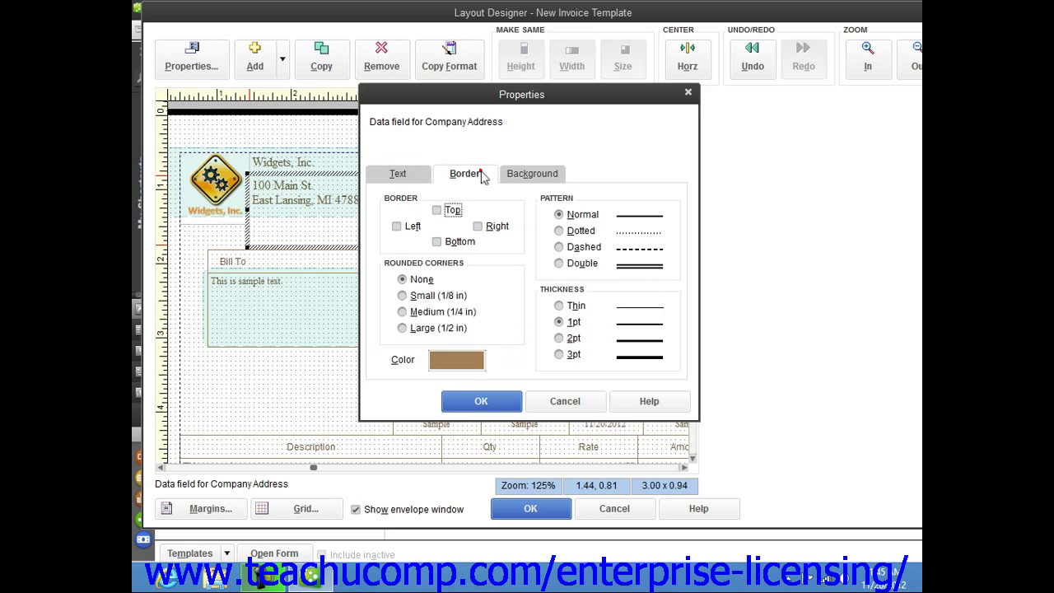
click(535, 173)
click(412, 179)
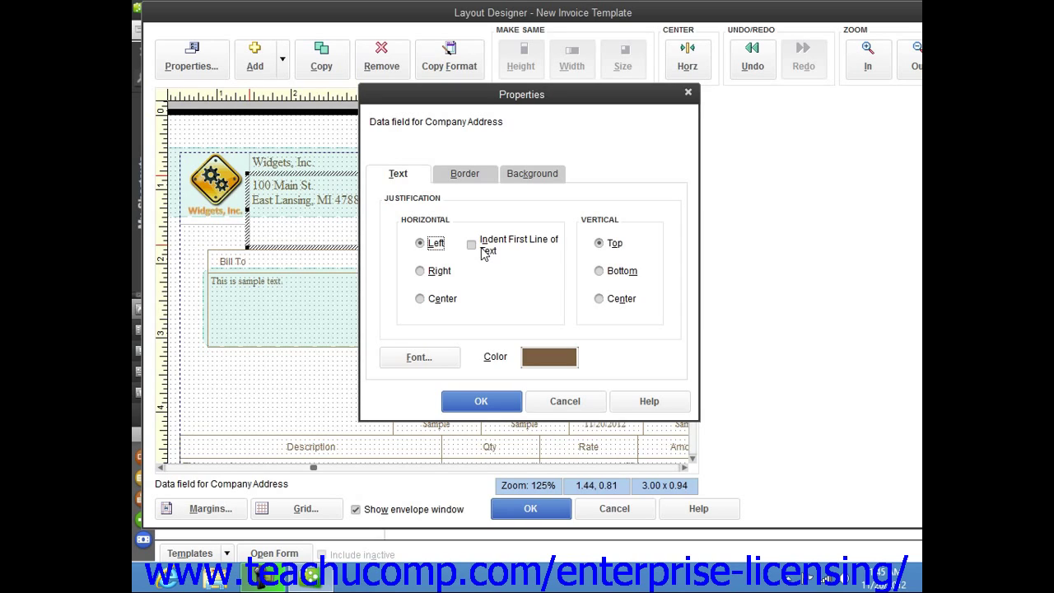
Change the font of the Company Address data field to Arial
click(448, 359)
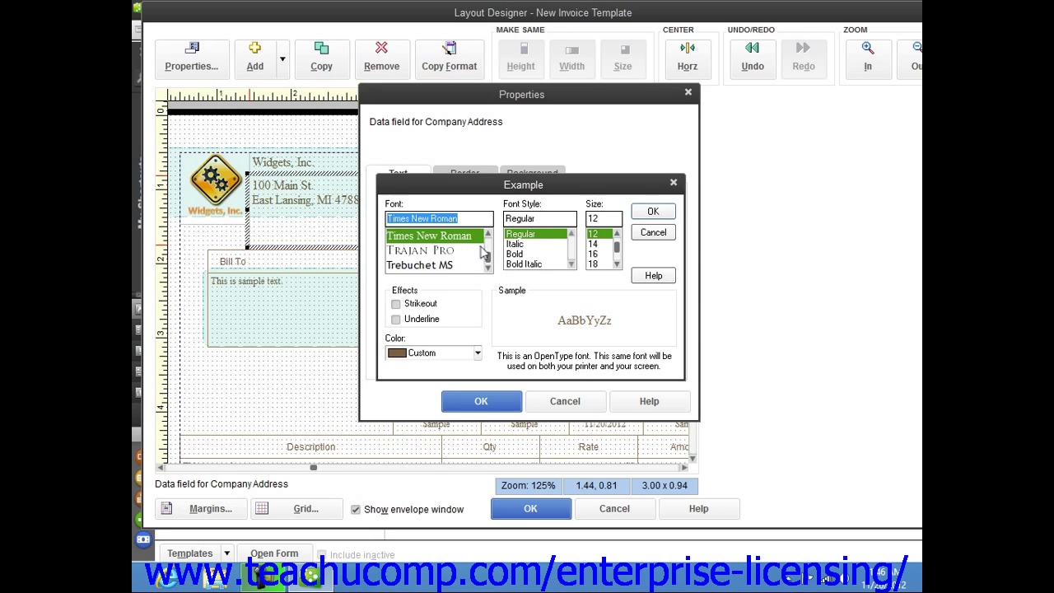
scroll(486, 243, up, 5)
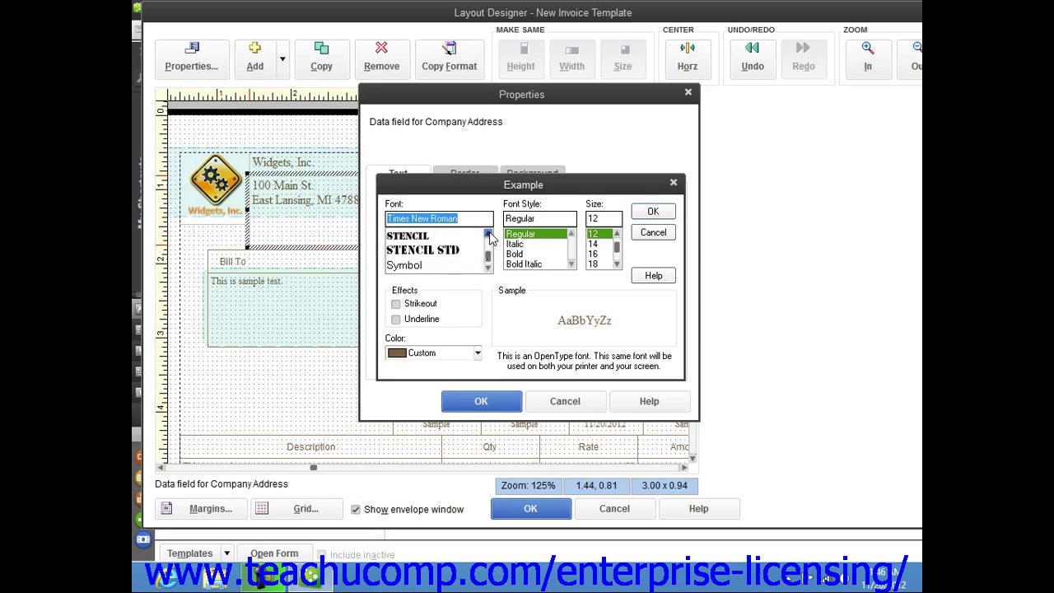
drag(486, 256, 487, 248)
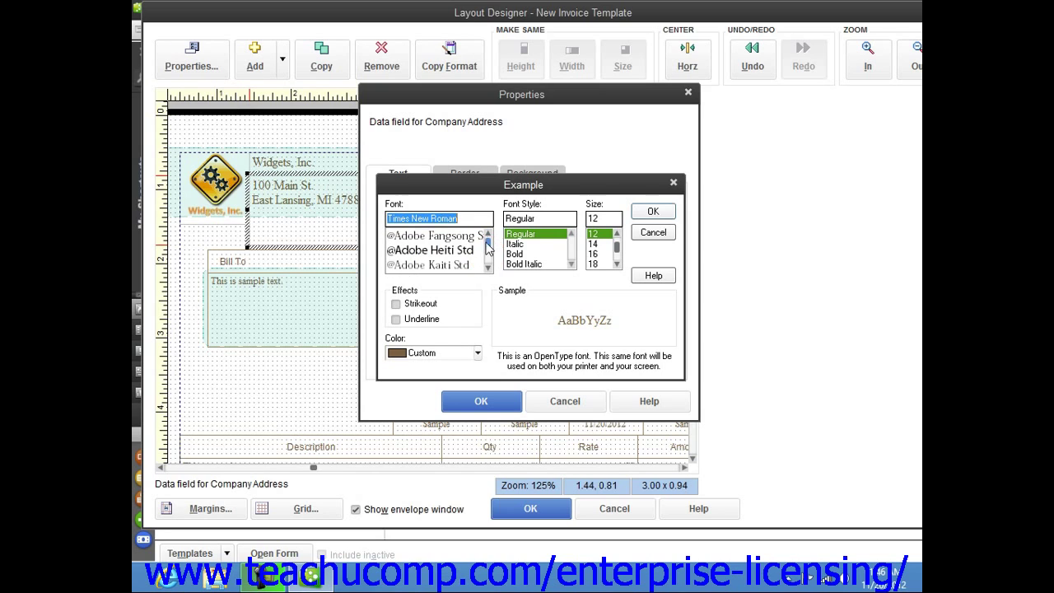
click(489, 270)
click(490, 270)
click(490, 270)
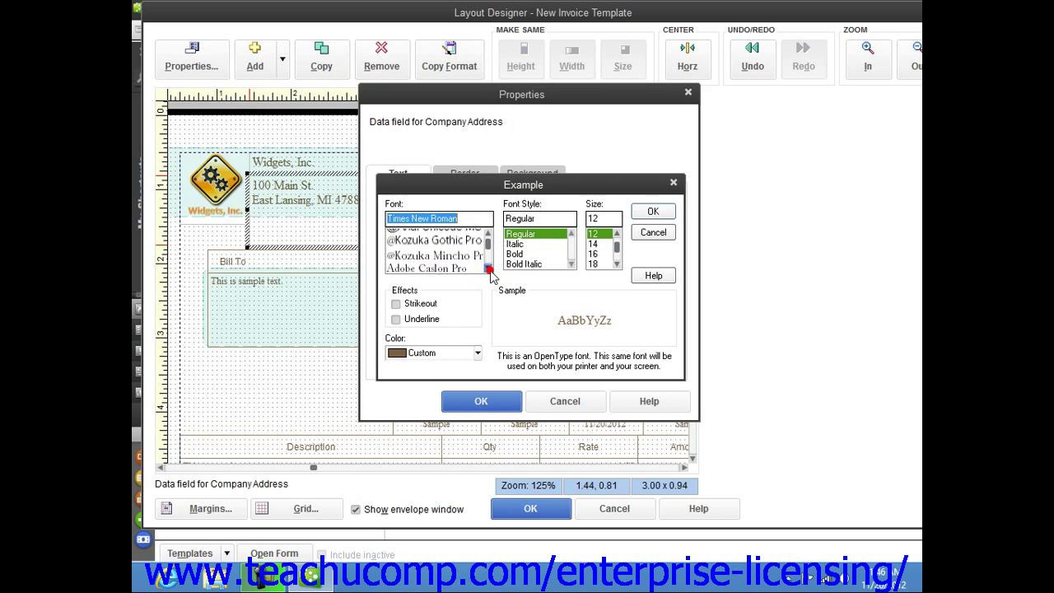
click(490, 270)
click(490, 270)
click(490, 270)
click(489, 270)
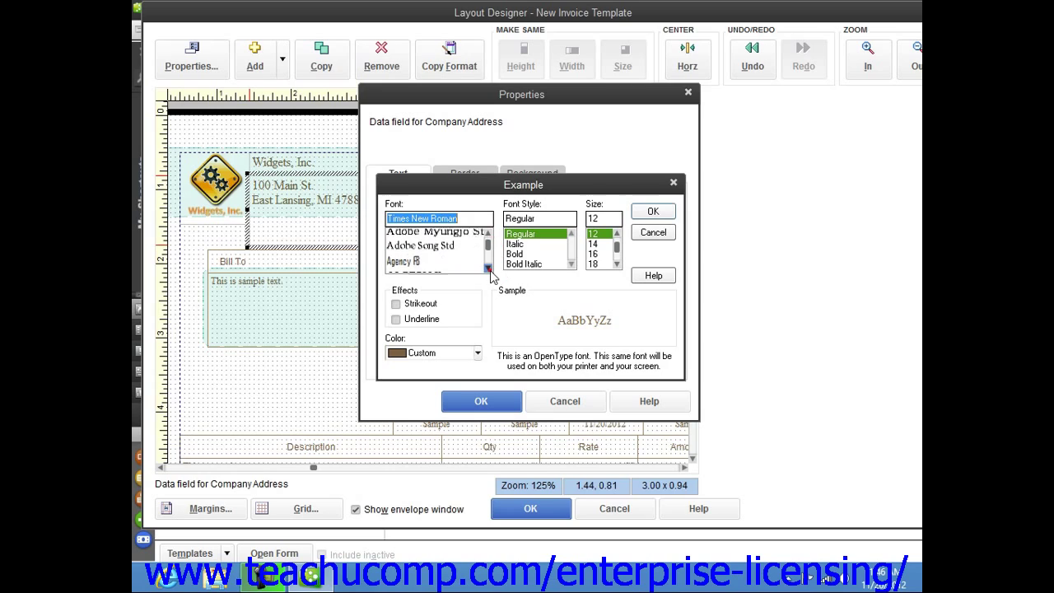
click(490, 270)
click(490, 271)
click(414, 251)
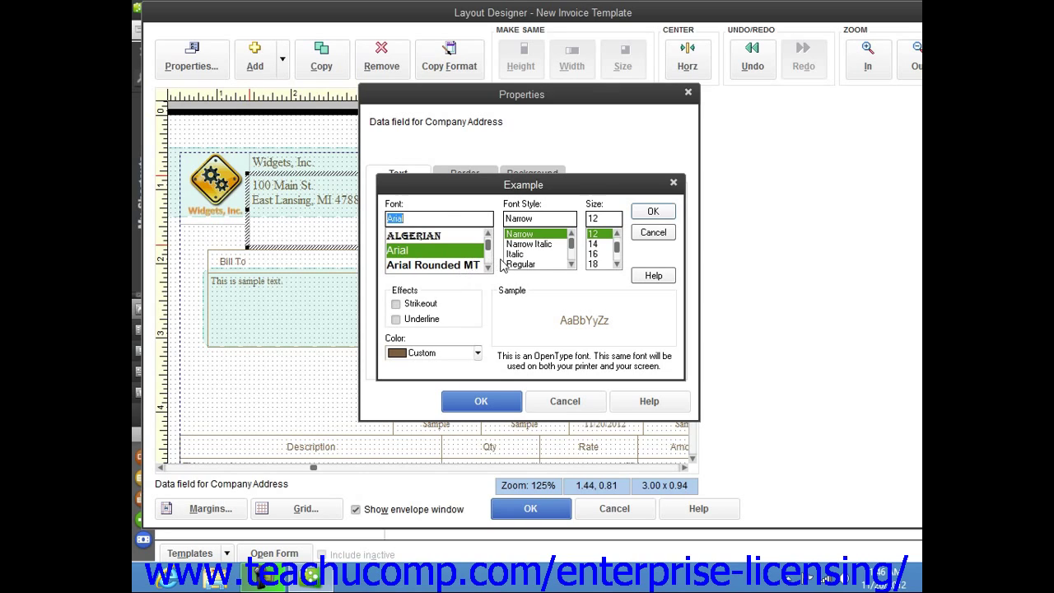
click(653, 213)
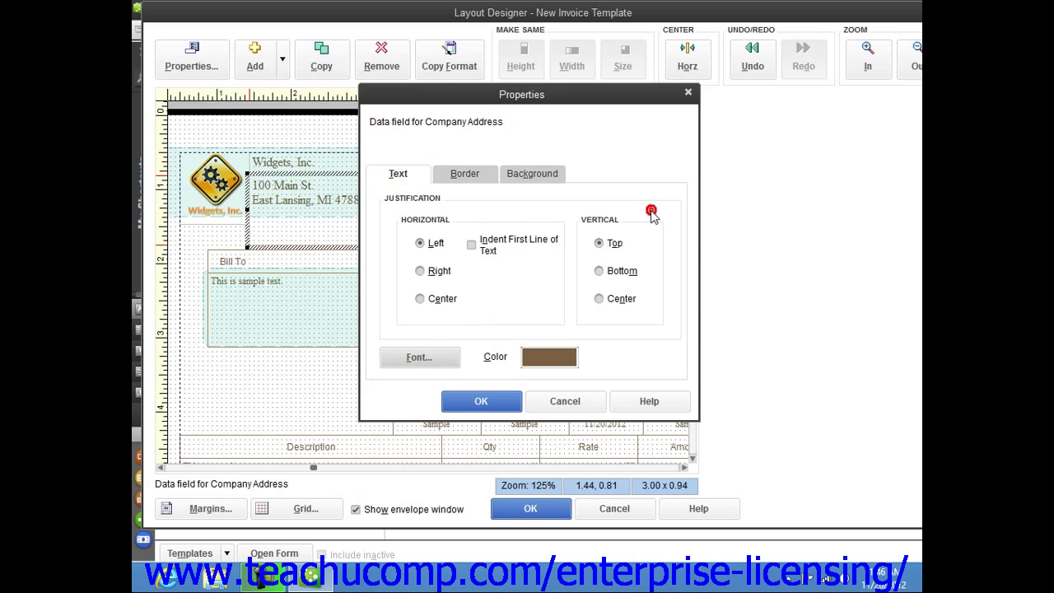
Set the text color of the Company Address field to the olive basic color
click(528, 360)
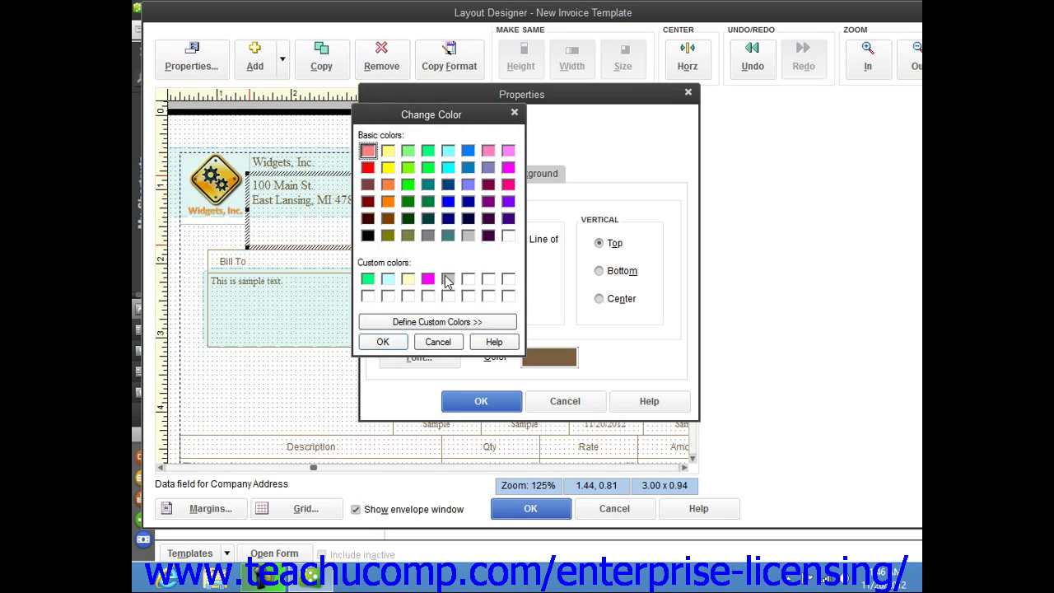
click(388, 236)
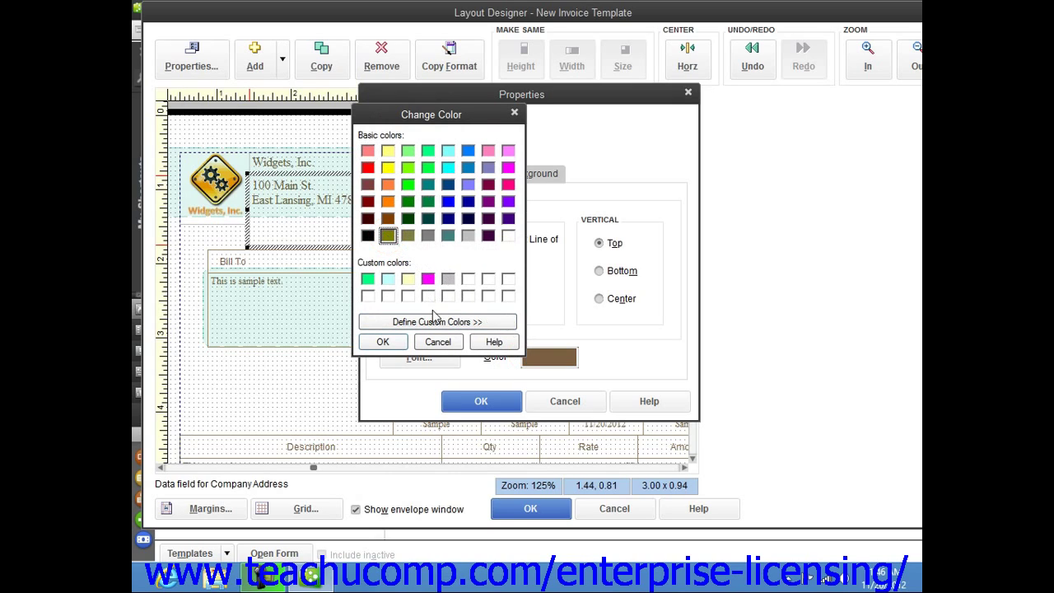
click(394, 340)
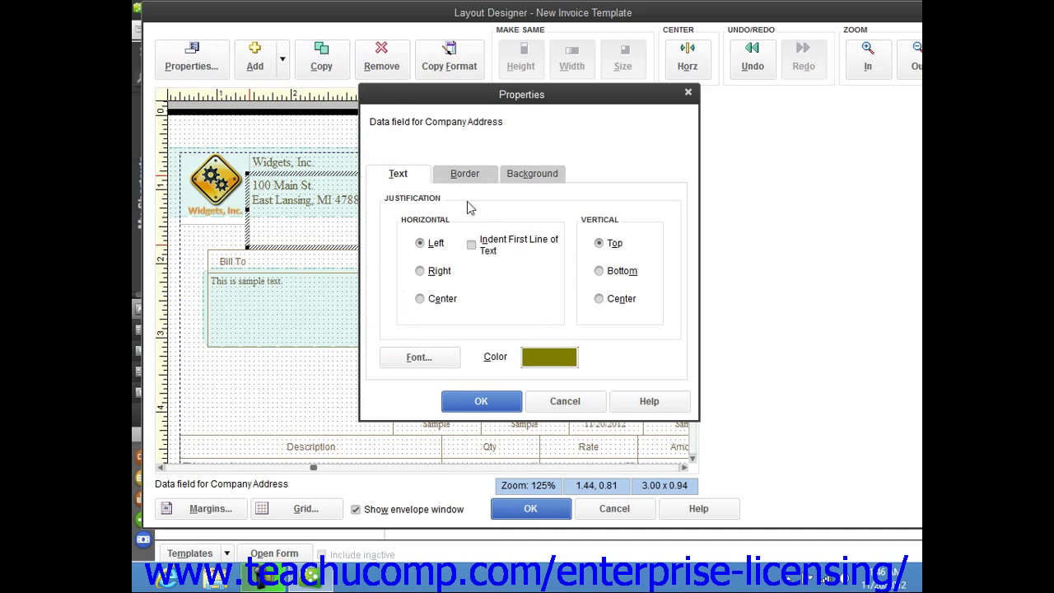
click(473, 180)
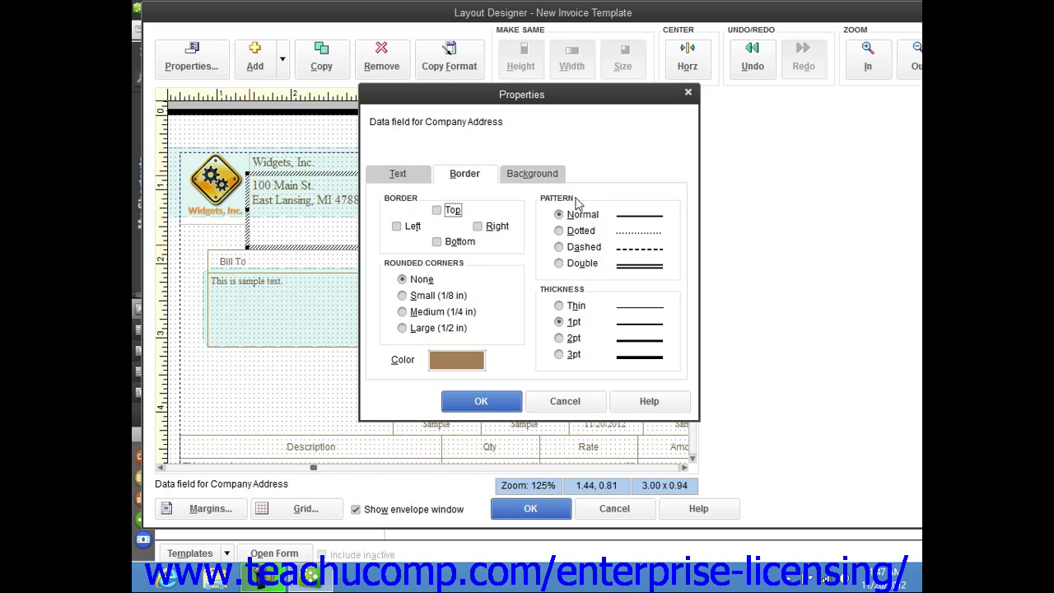
click(560, 291)
click(464, 362)
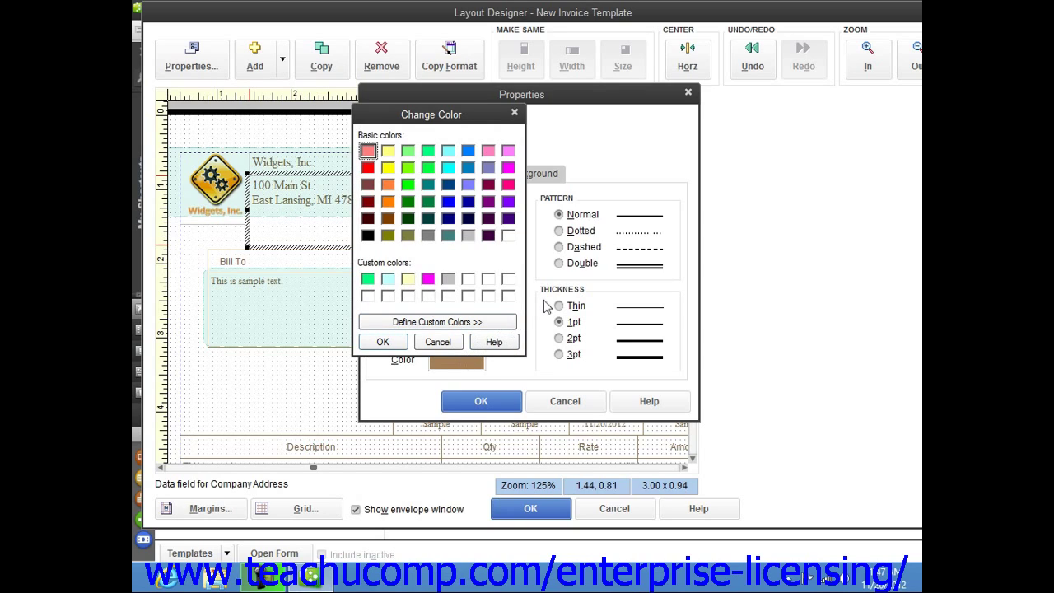
click(383, 341)
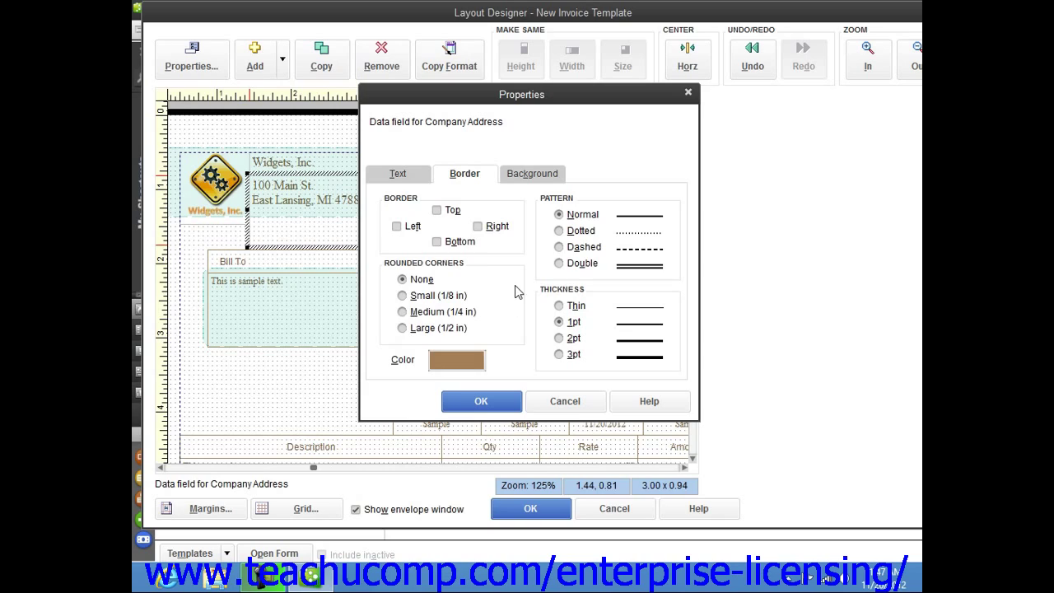
click(549, 178)
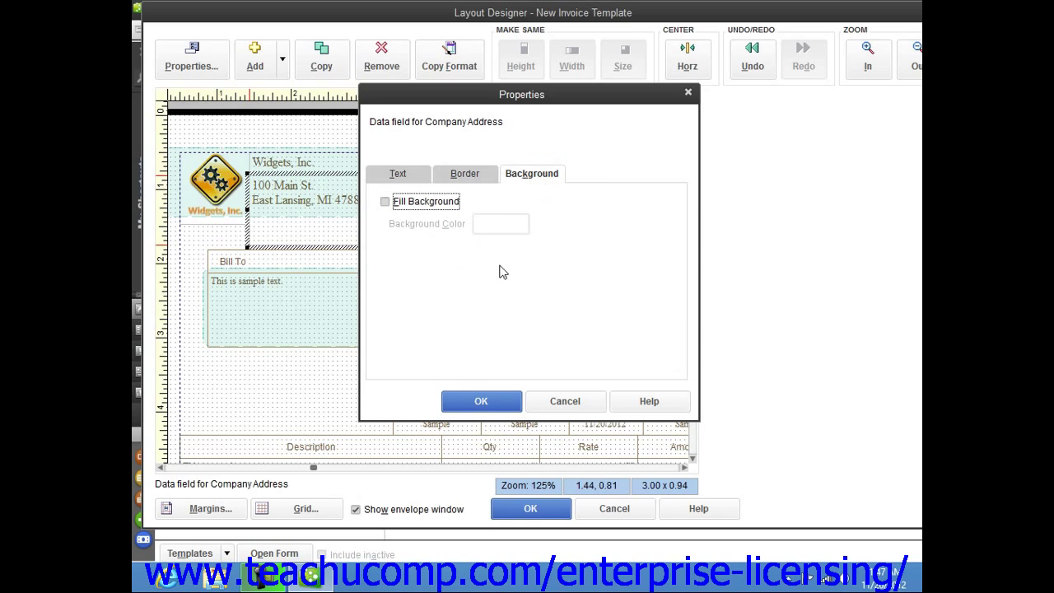
click(385, 202)
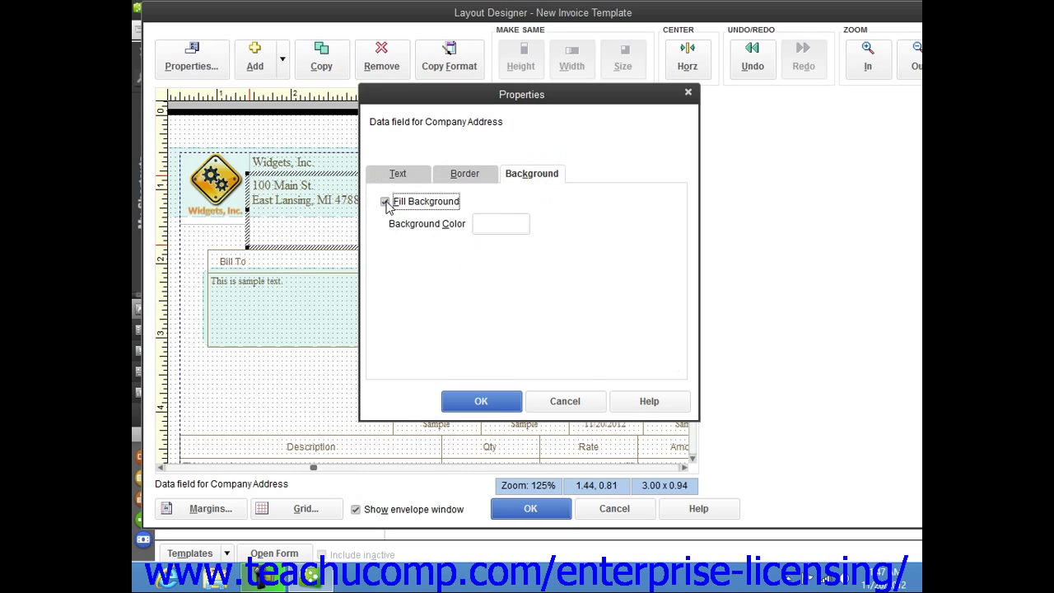
click(492, 230)
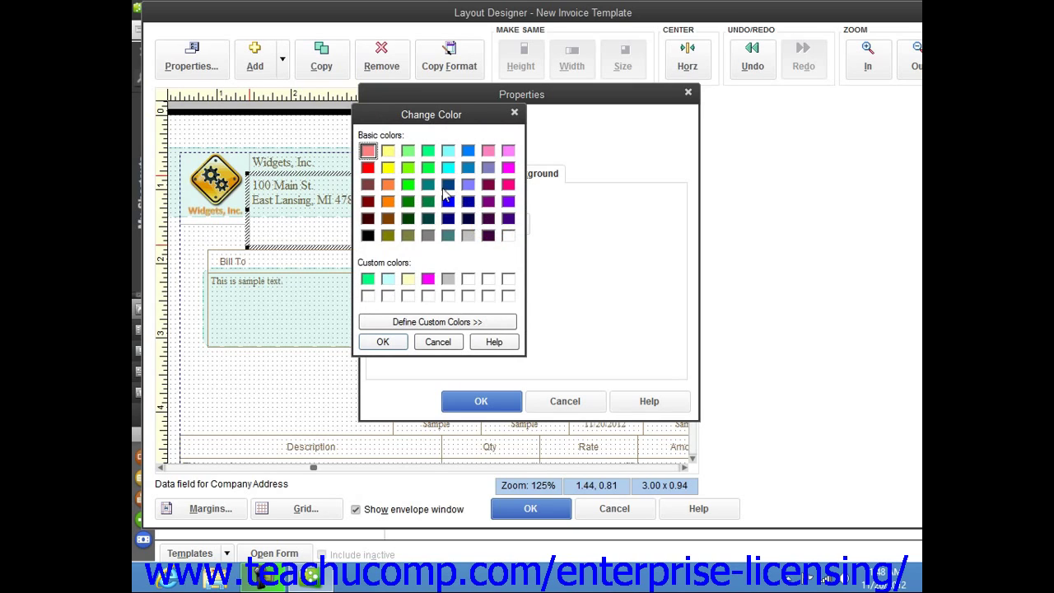
click(382, 343)
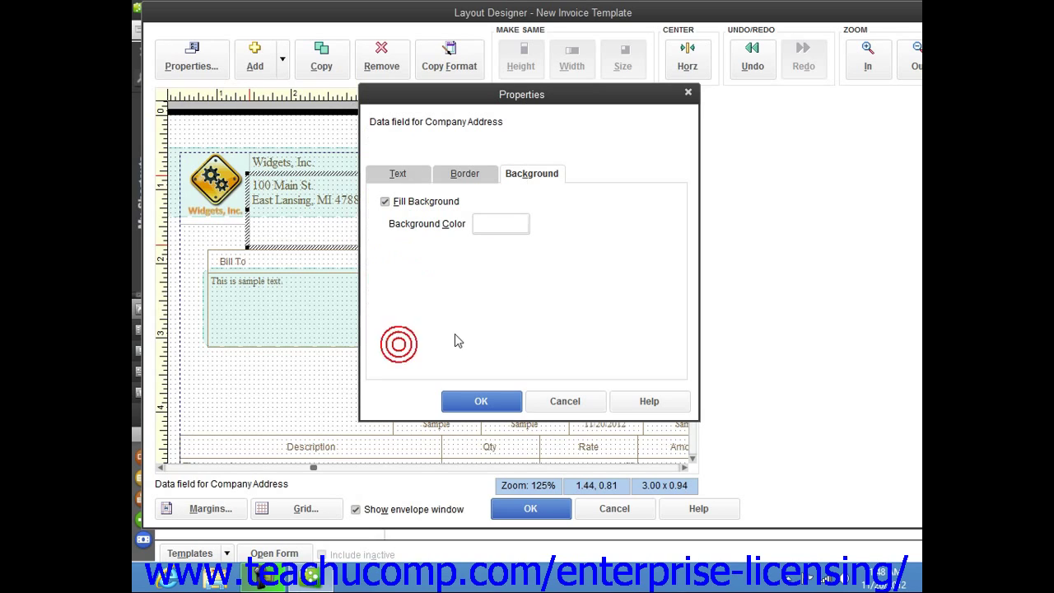
click(391, 204)
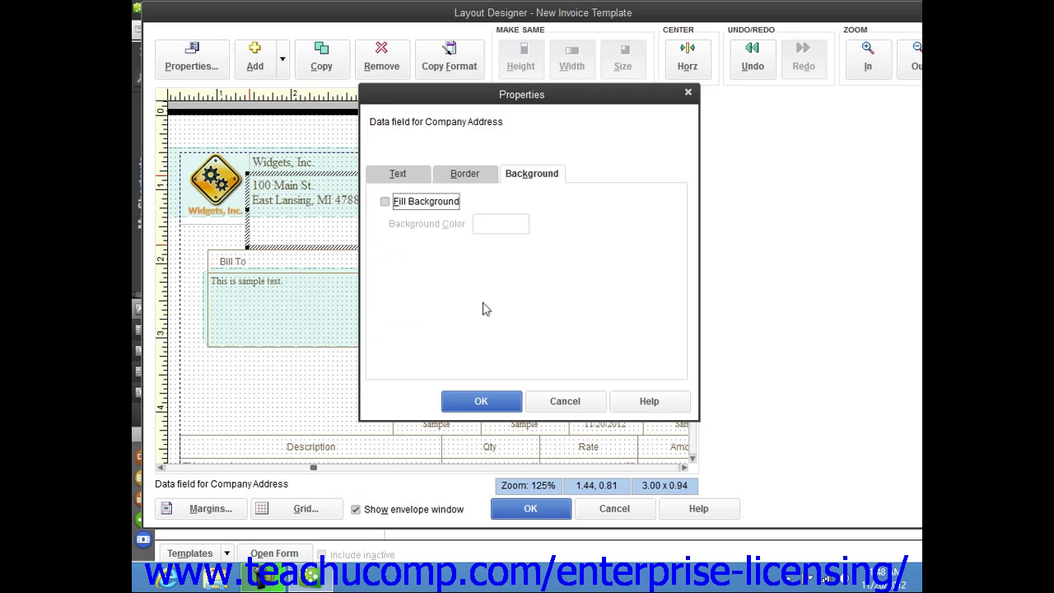
Apply the edited properties to the Company Address field and return to the invoice layout
click(475, 401)
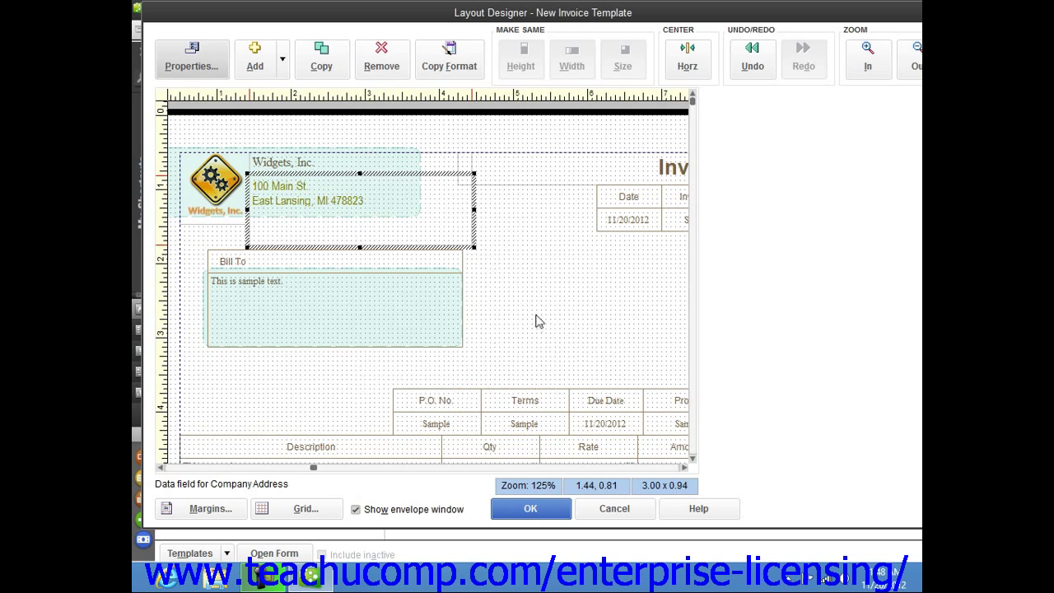